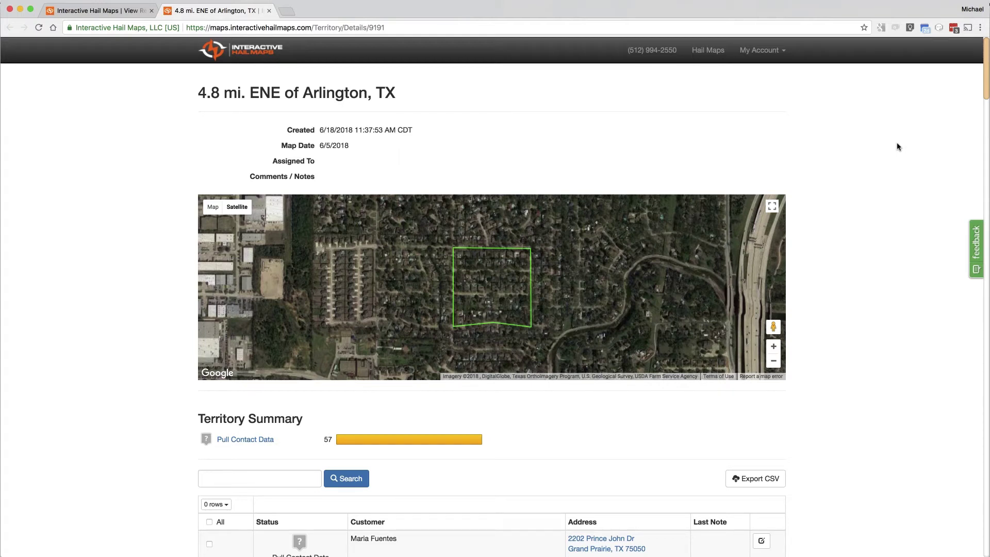
# - Zoom the satellite map and close the territory details tab
pyautogui.scroll(-10, 897, 147)
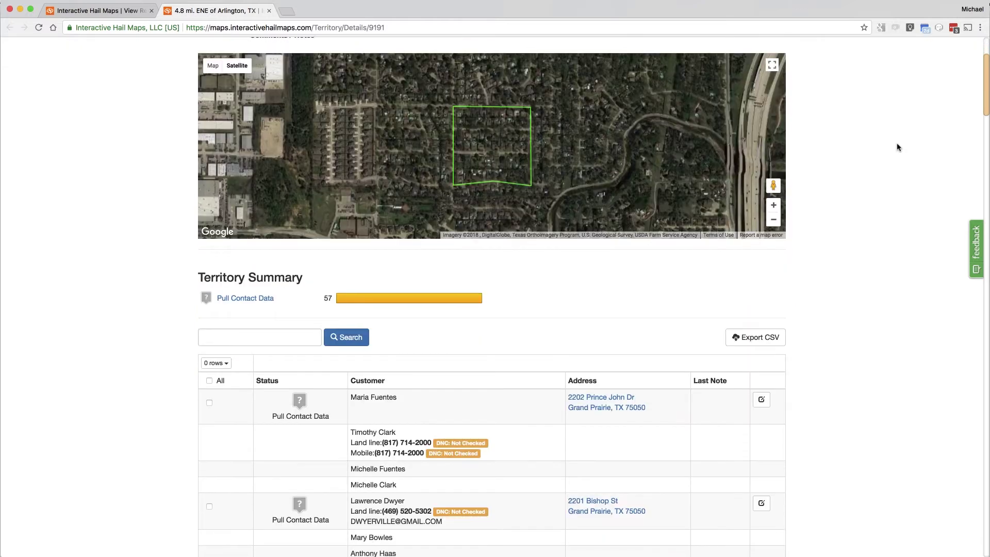
pyautogui.scroll(-15, 897, 147)
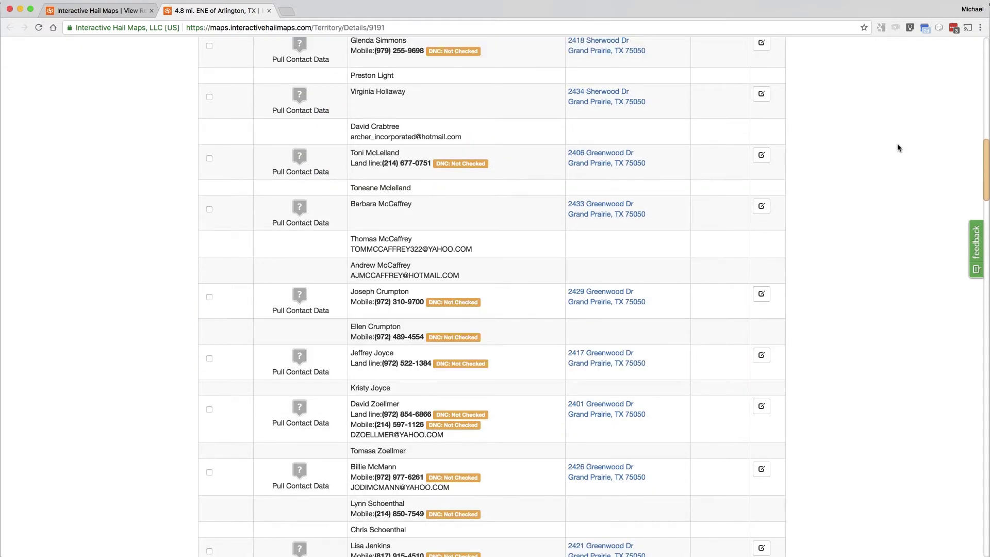
pyautogui.scroll(-15, 897, 148)
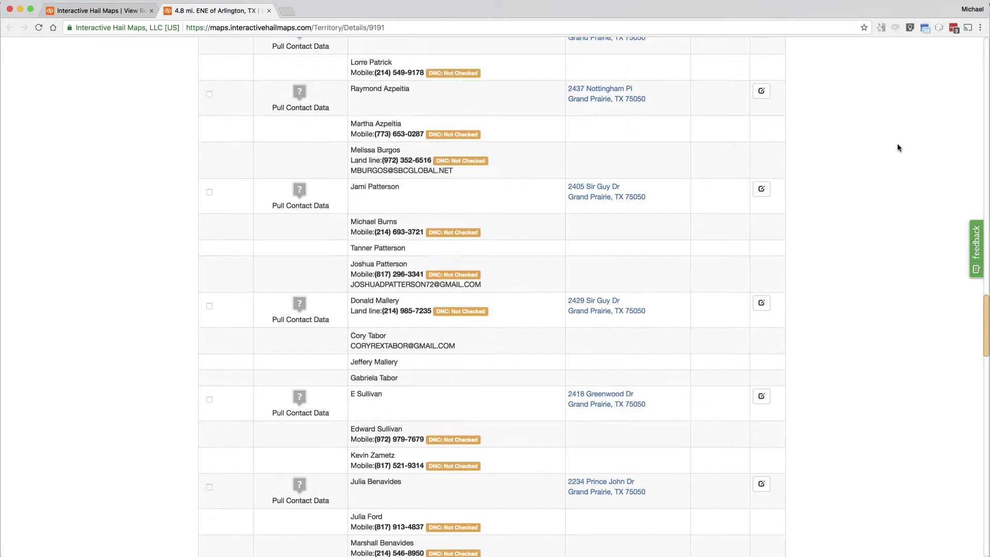
pyautogui.scroll(-10, 897, 148)
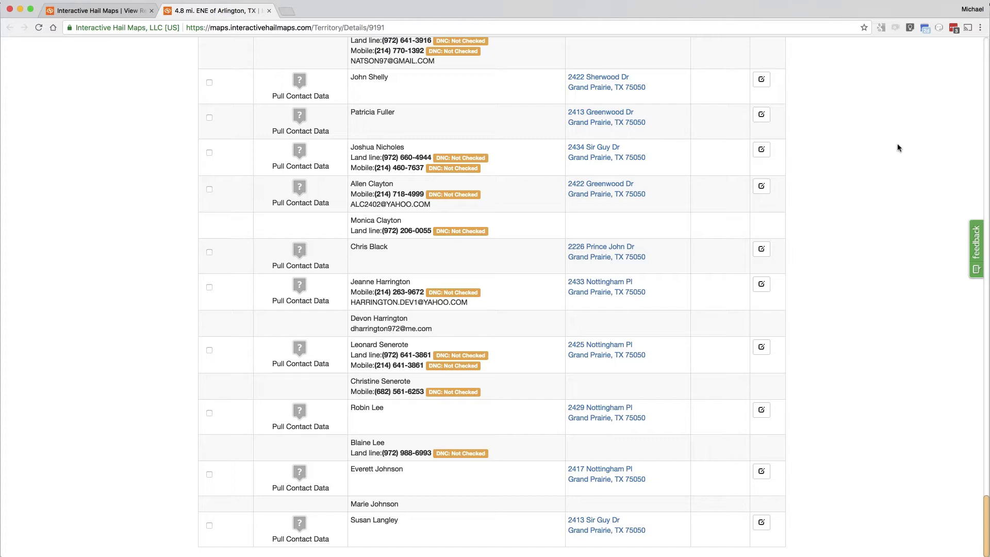
pyautogui.press('super+w')
# - Trace corners at Prince John, Sherwood Dr, Bishop St and Nottingham Pl (outline not kept)
pyautogui.click(453, 194)
pyautogui.click(452, 355)
pyautogui.click(531, 345)
pyautogui.click(609, 355)
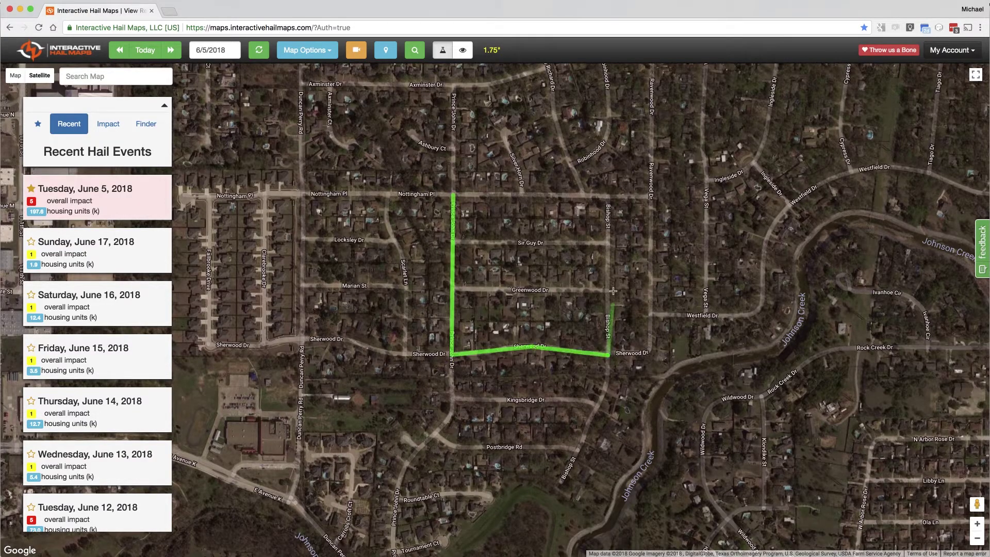
pyautogui.click(609, 194)
pyautogui.click(453, 194)
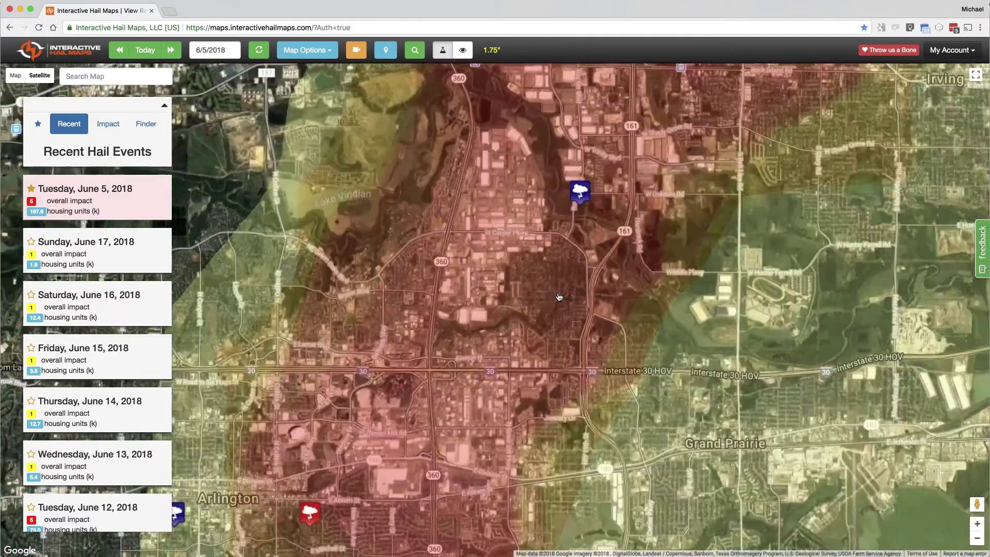
# - Zoom into the Sir Guy Dr–Greenwood Dr neighborhood and show the map options list
pyautogui.scroll(5, 545, 299)
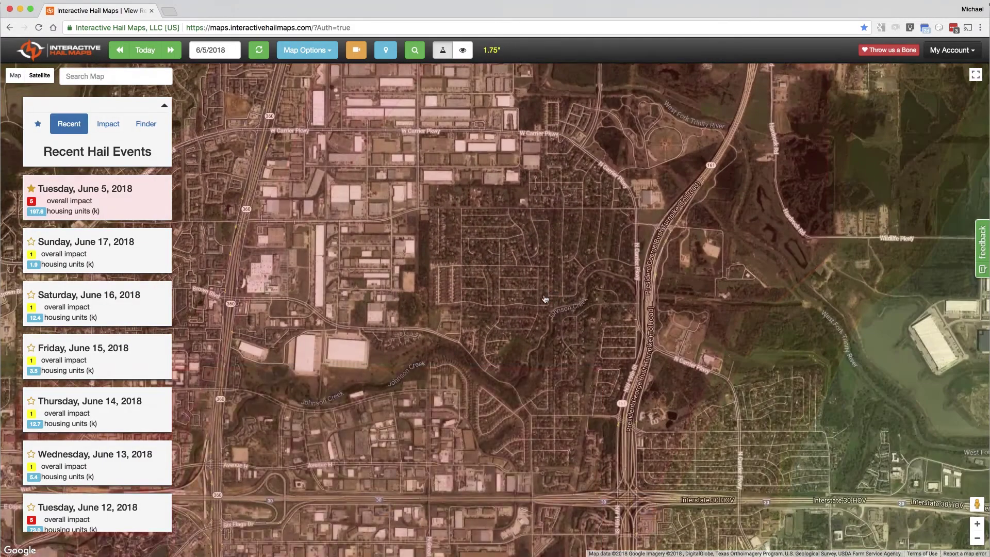
pyautogui.scroll(3, 545, 299)
pyautogui.scroll(3, 475, 299)
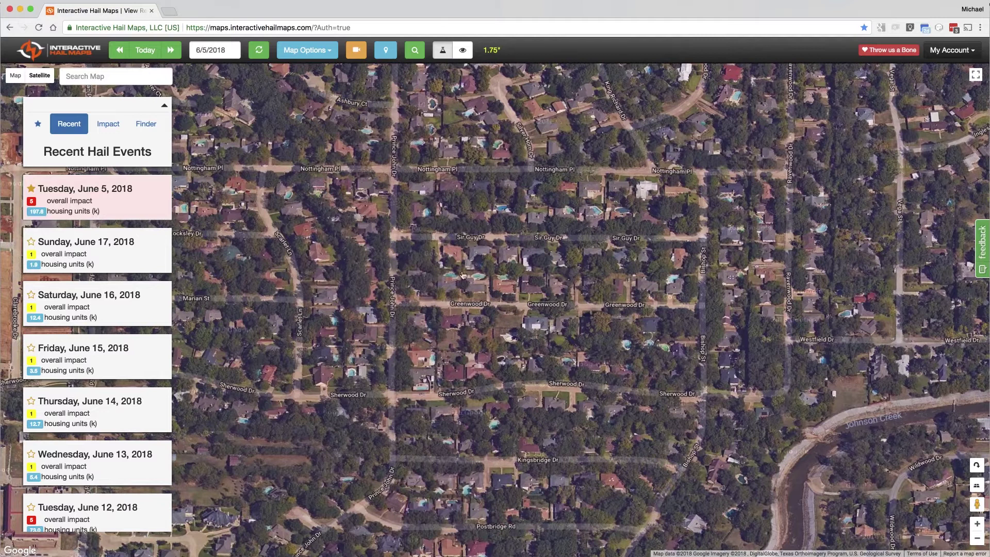
pyautogui.click(304, 52)
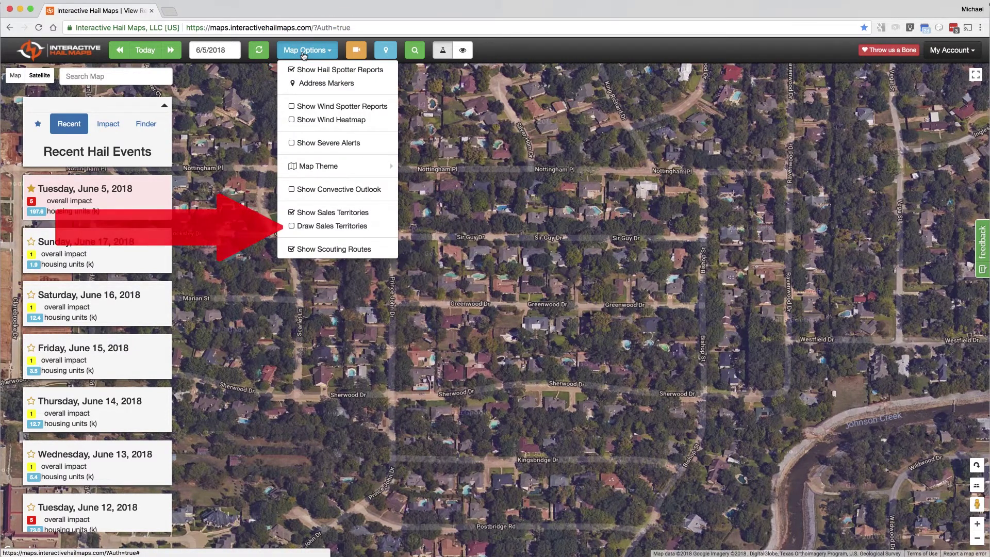
# - Draw a sales territory down Prince John Dr, along Sherwood Dr, up Bishop St to Nottingham Pl
pyautogui.click(292, 227)
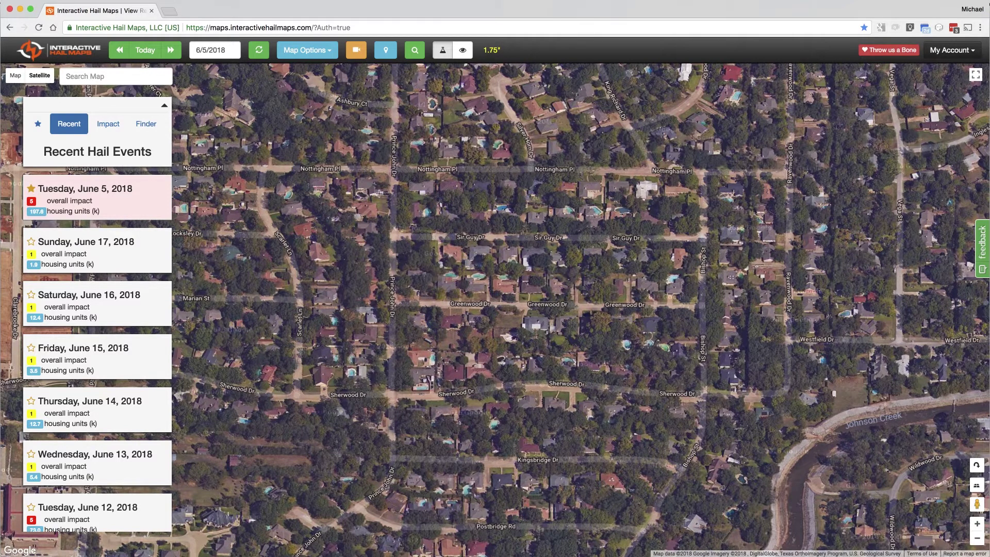
pyautogui.click(393, 171)
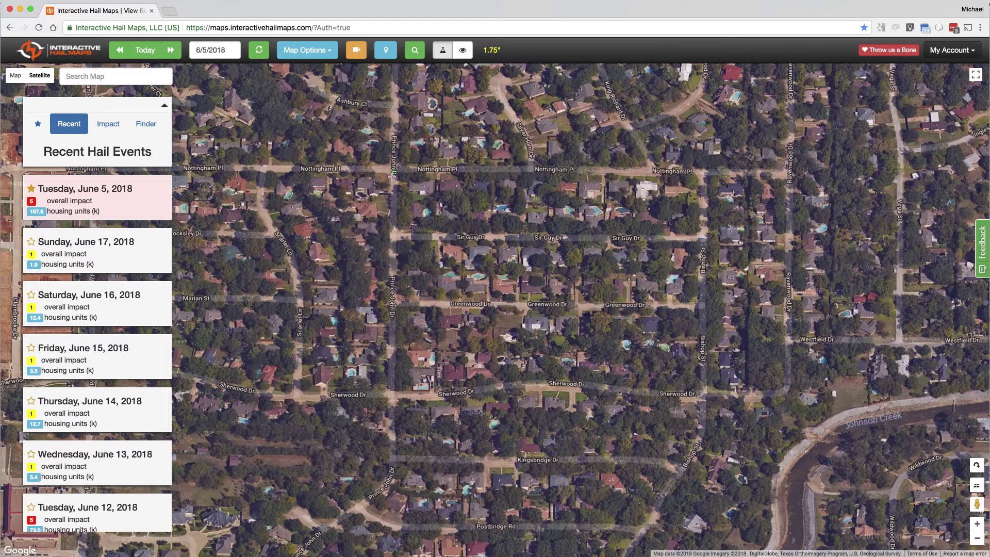
pyautogui.click(392, 394)
pyautogui.click(498, 388)
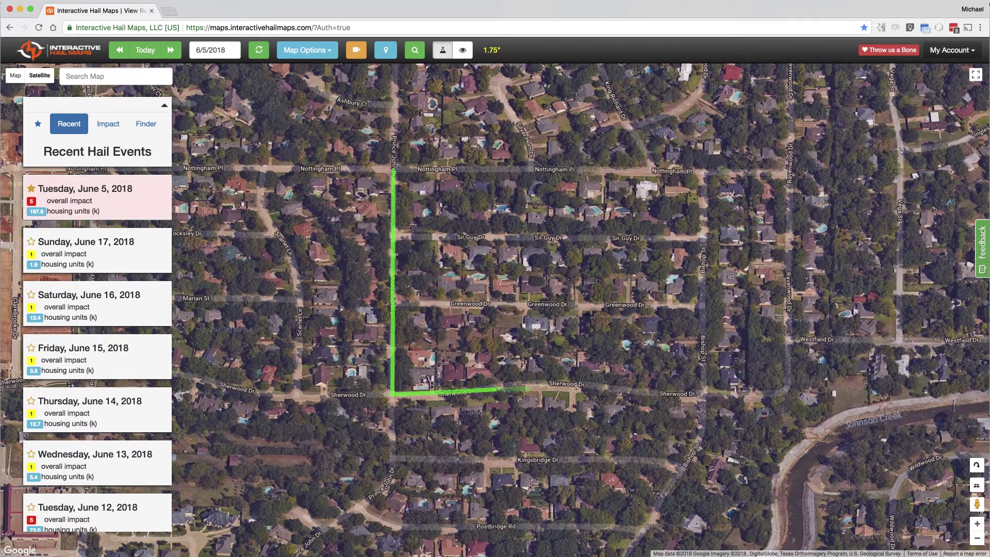
pyautogui.click(581, 389)
pyautogui.click(705, 398)
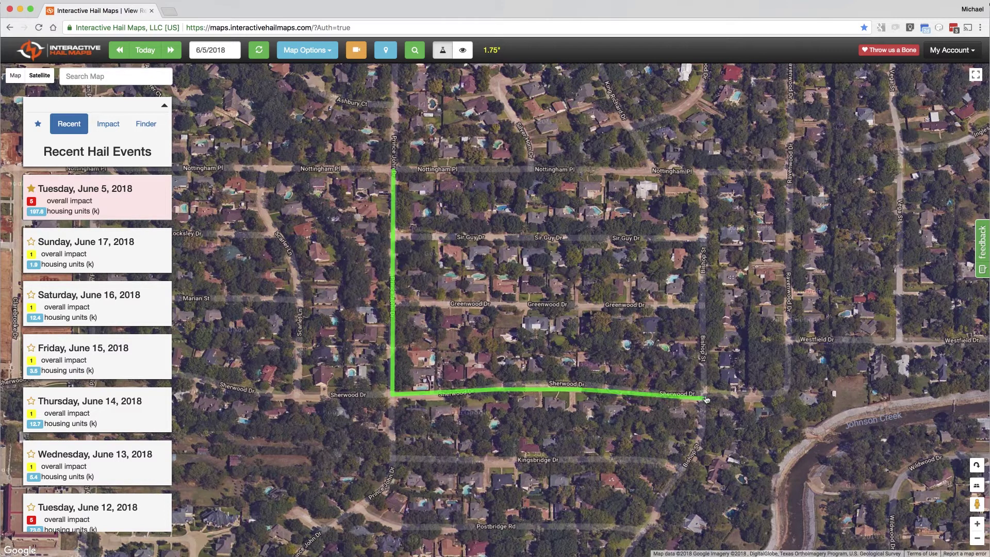
pyautogui.click(705, 170)
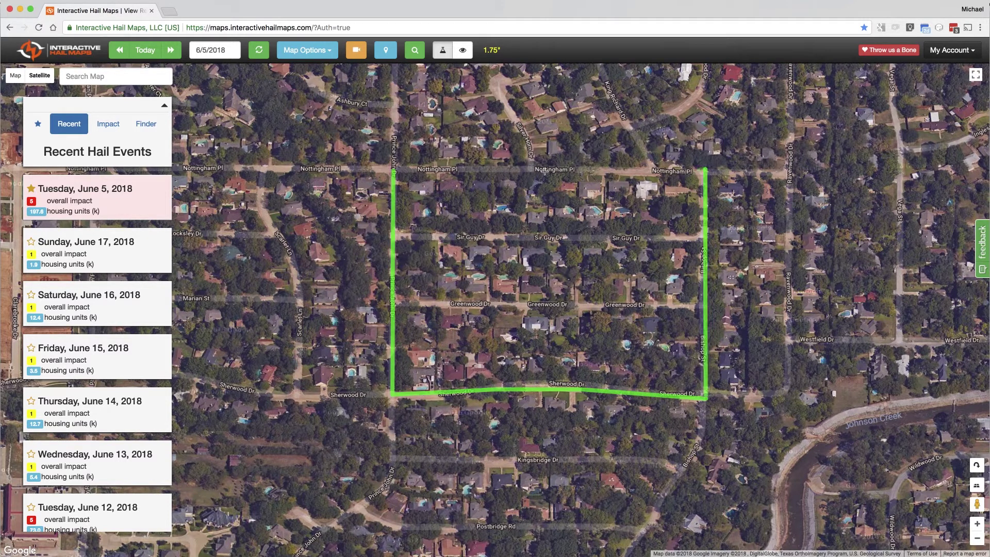
pyautogui.click(393, 169)
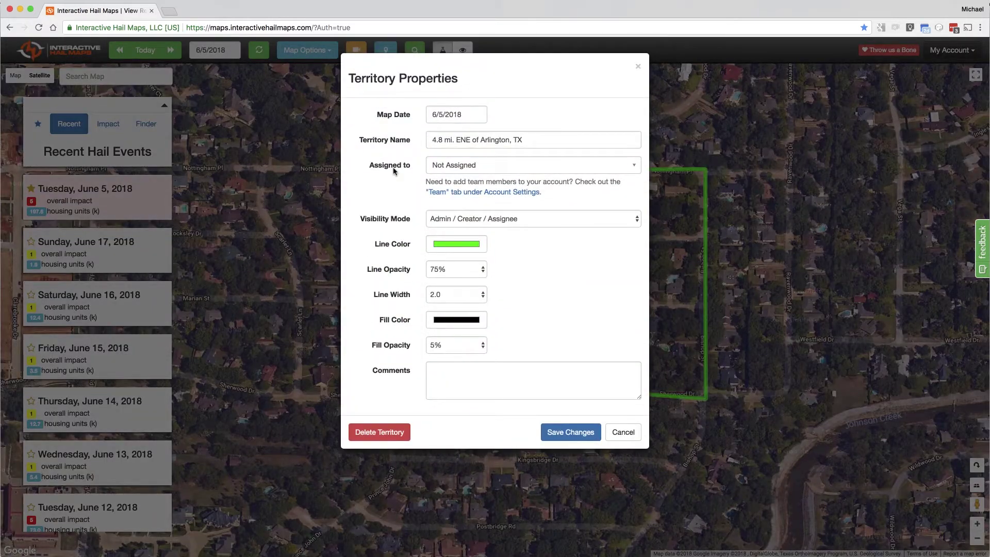
# - Give the territory a red line colour and red fill, adjust fill opacity, and save
pyautogui.click(456, 245)
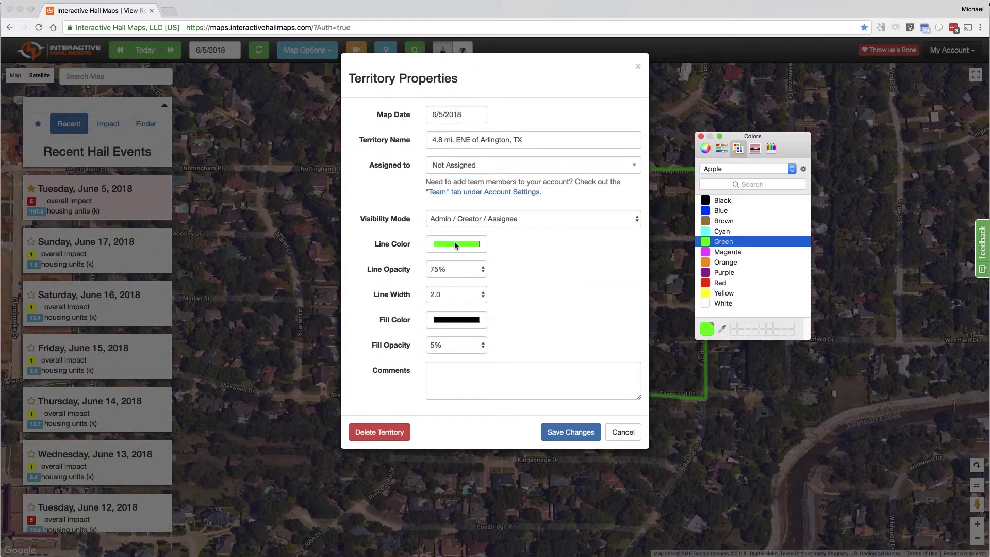
pyautogui.click(708, 282)
pyautogui.click(443, 314)
pyautogui.click(708, 283)
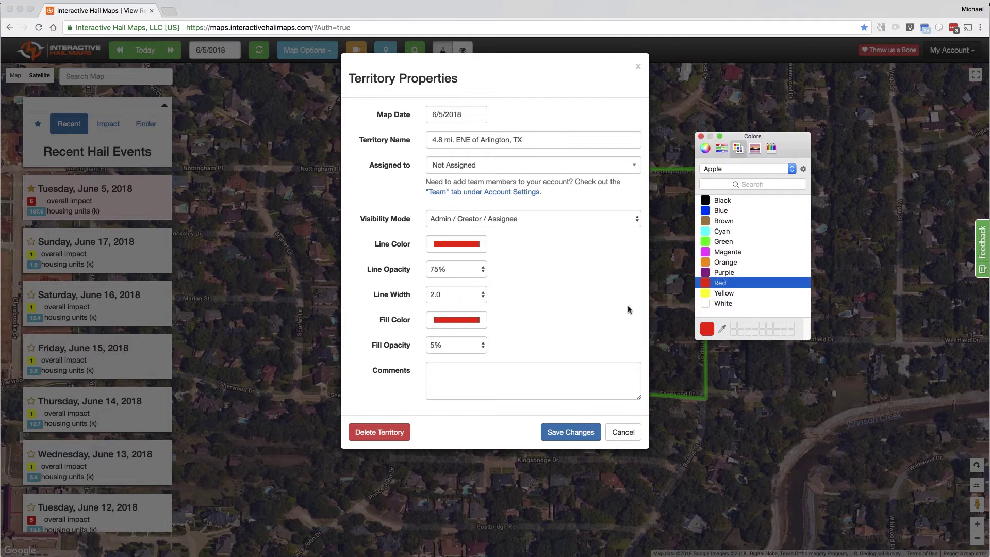
pyautogui.click(456, 345)
pyautogui.click(447, 399)
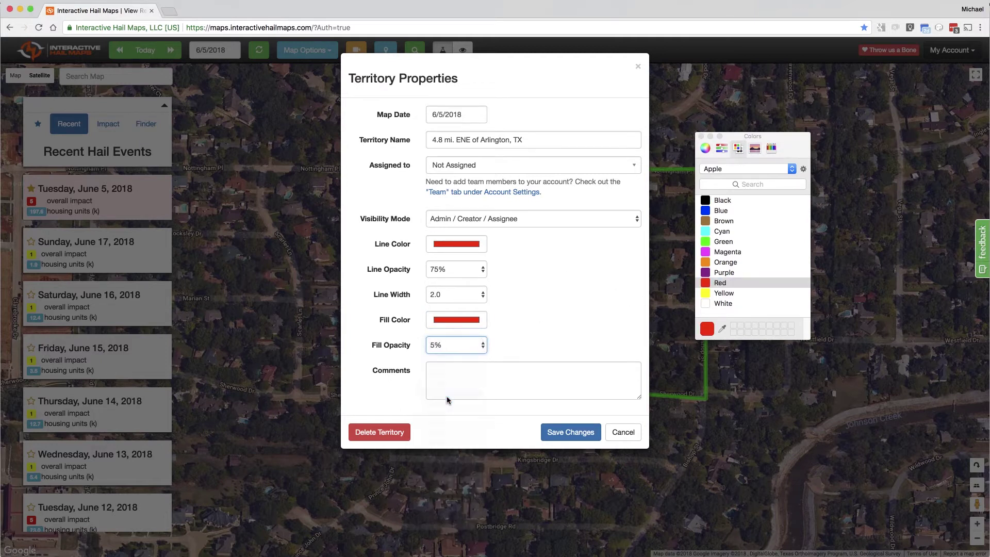
pyautogui.click(571, 432)
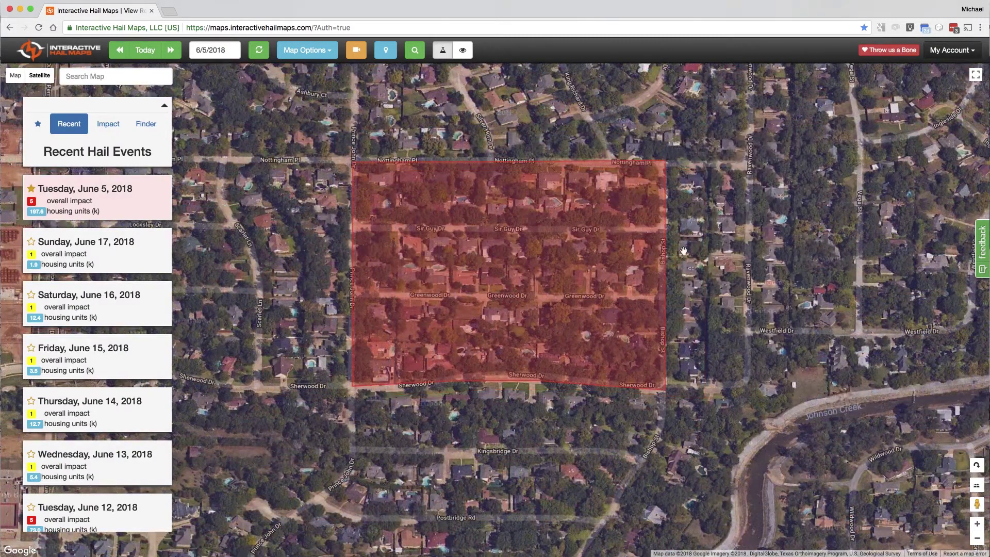
# - Retrieve contact data for the territory after accepting the I Agree terms
pyautogui.click(537, 249)
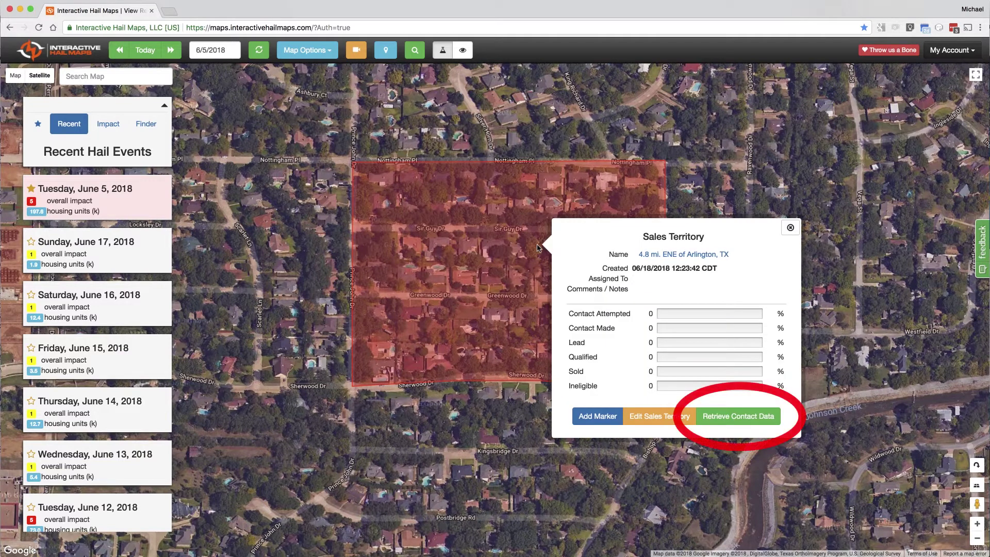
pyautogui.click(720, 418)
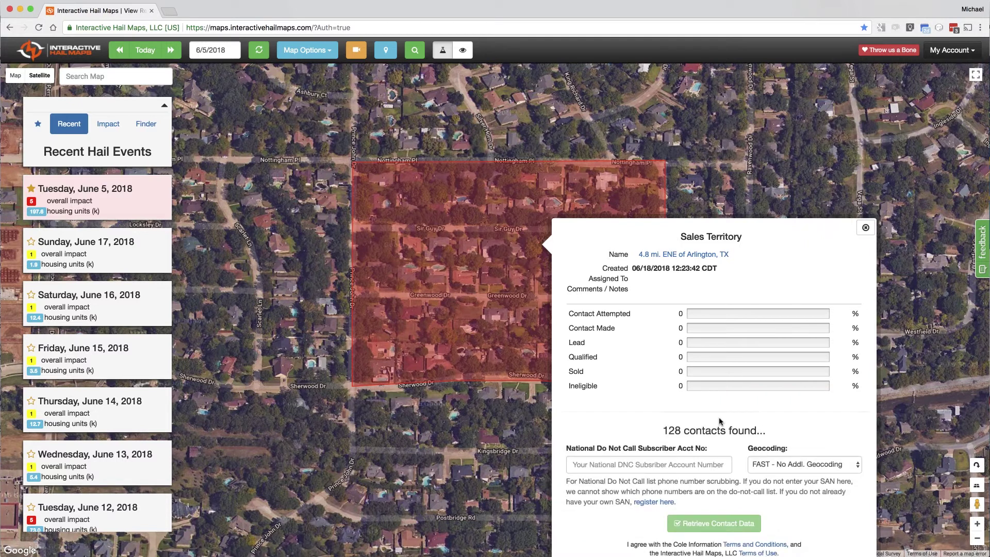
pyautogui.moveTo(537, 402); pyautogui.dragTo(478, 295)
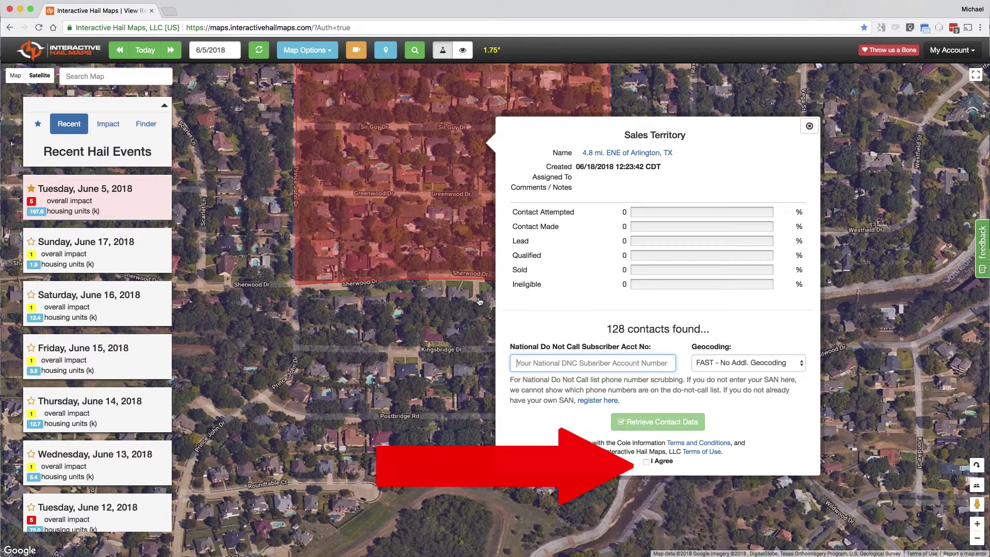
pyautogui.click(646, 462)
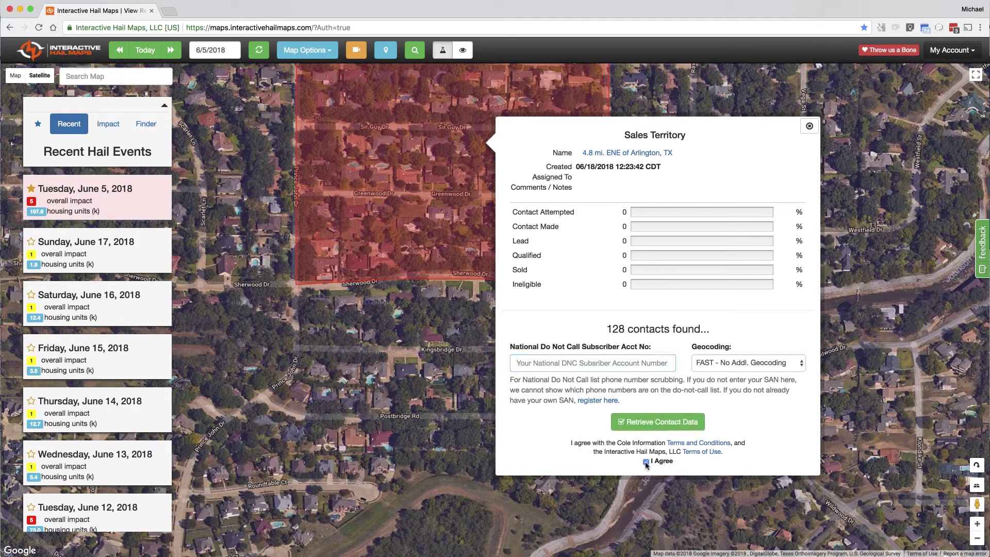
pyautogui.click(653, 426)
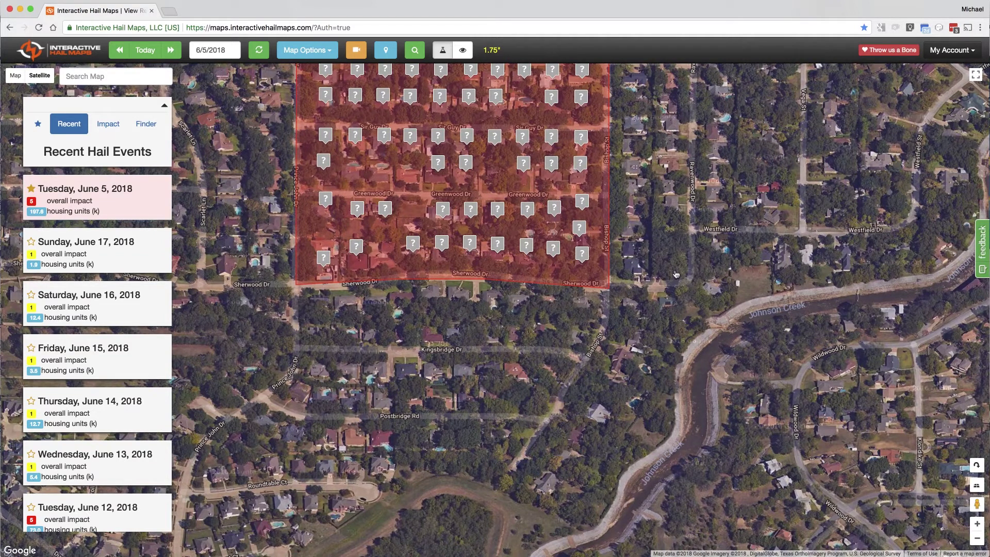
# - Inspect two contact markers' details, then bring up the territory's summary and full details page
pyautogui.moveTo(662, 254); pyautogui.dragTo(711, 365)
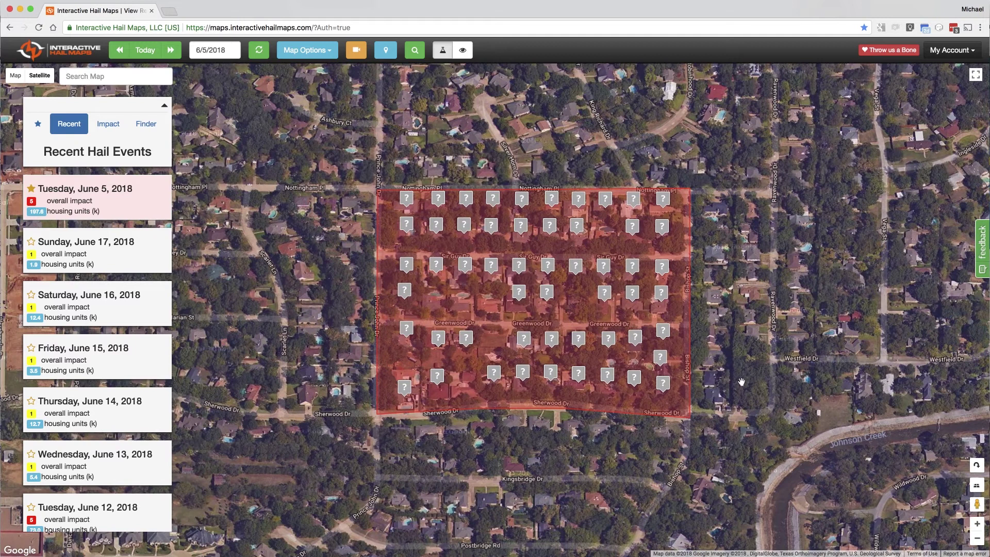
pyautogui.click(663, 200)
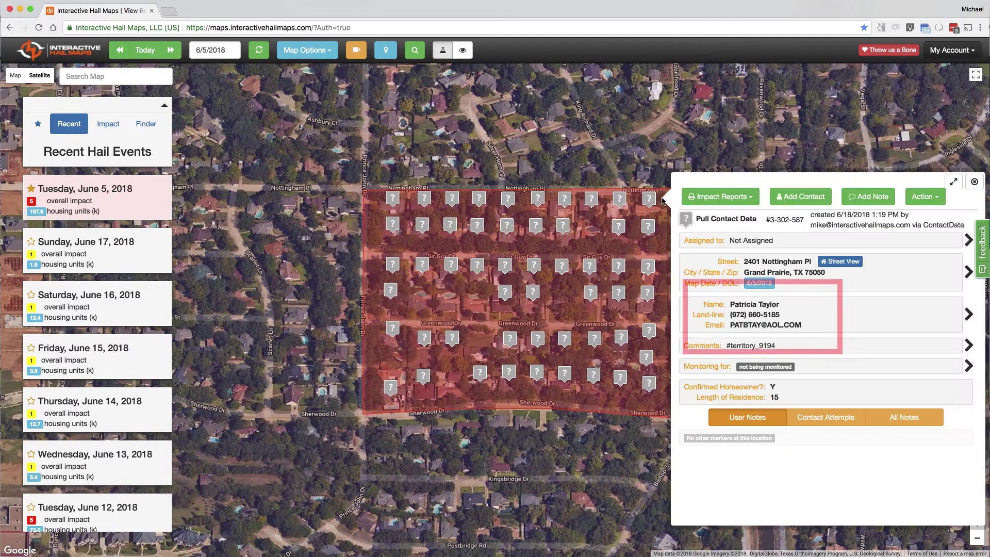
pyautogui.click(619, 200)
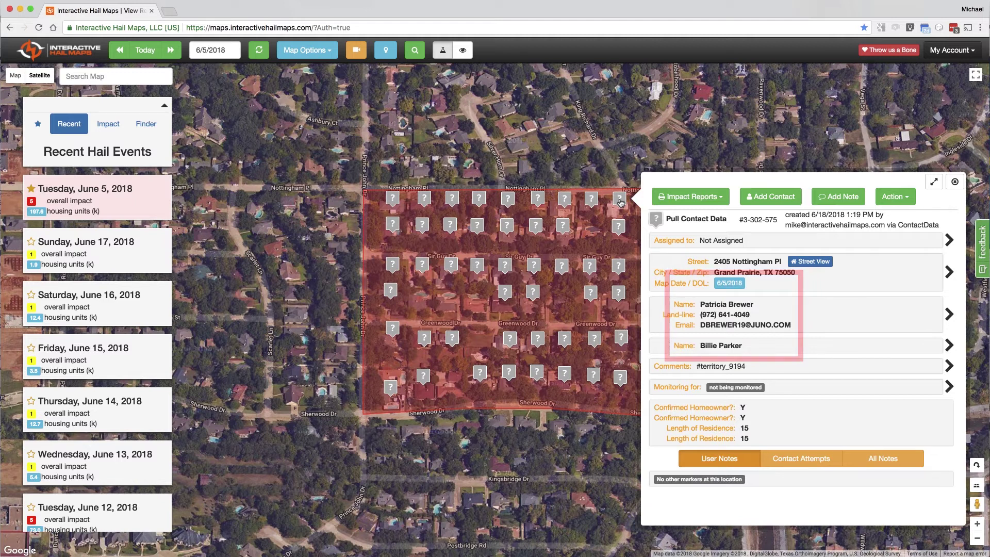
pyautogui.click(954, 181)
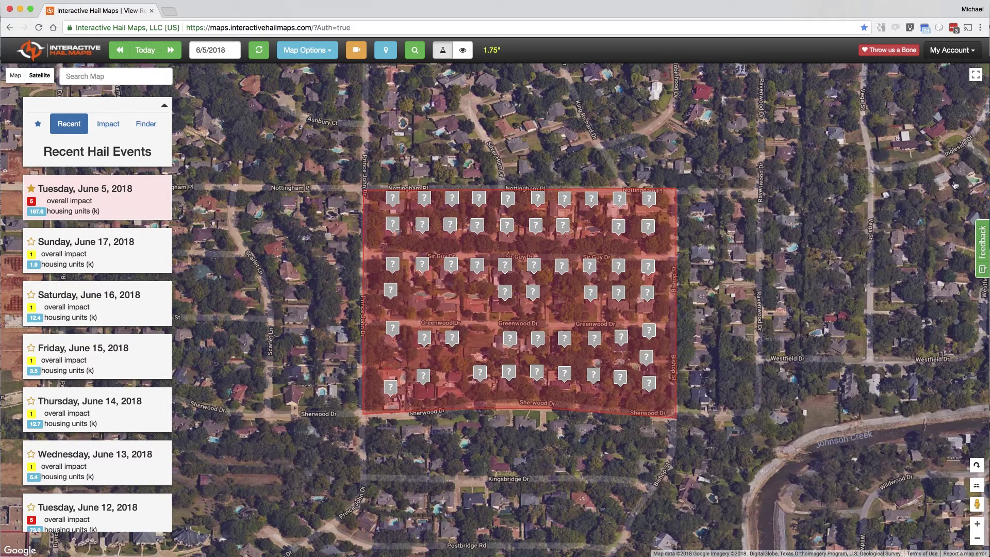
pyautogui.click(636, 247)
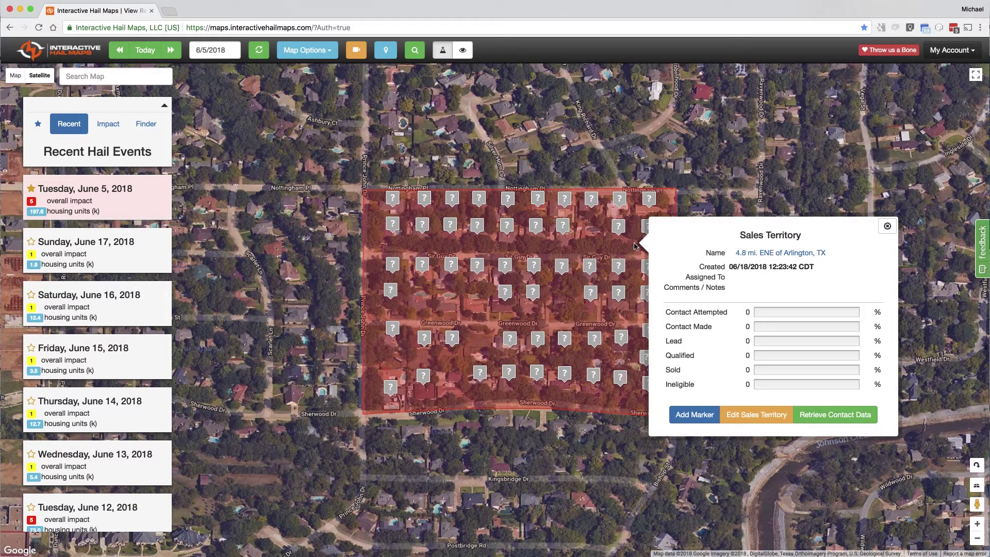
pyautogui.click(773, 253)
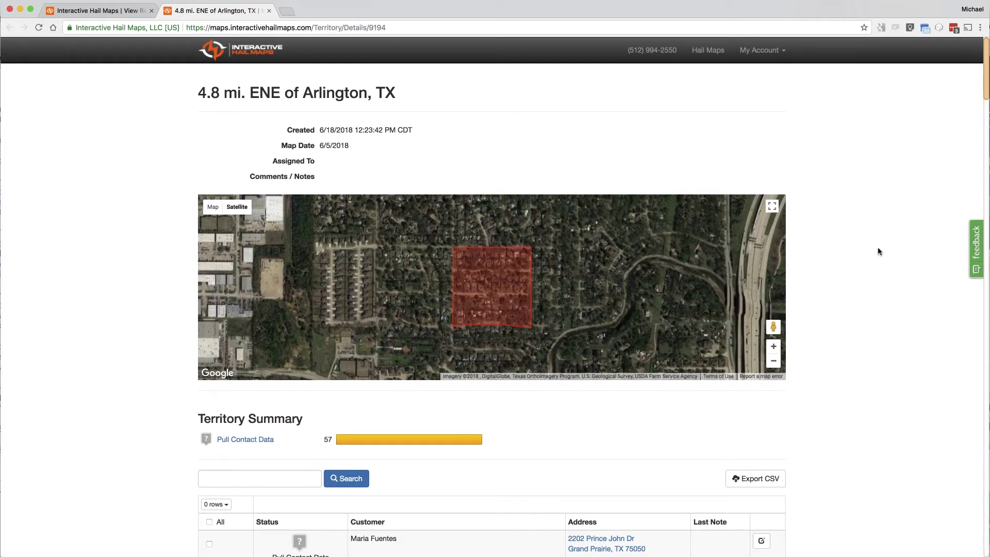
# - Scroll the 4.8 mi. ENE of Arlington, TX customer table and export the contacts to CSV
pyautogui.scroll(-5, 876, 252)
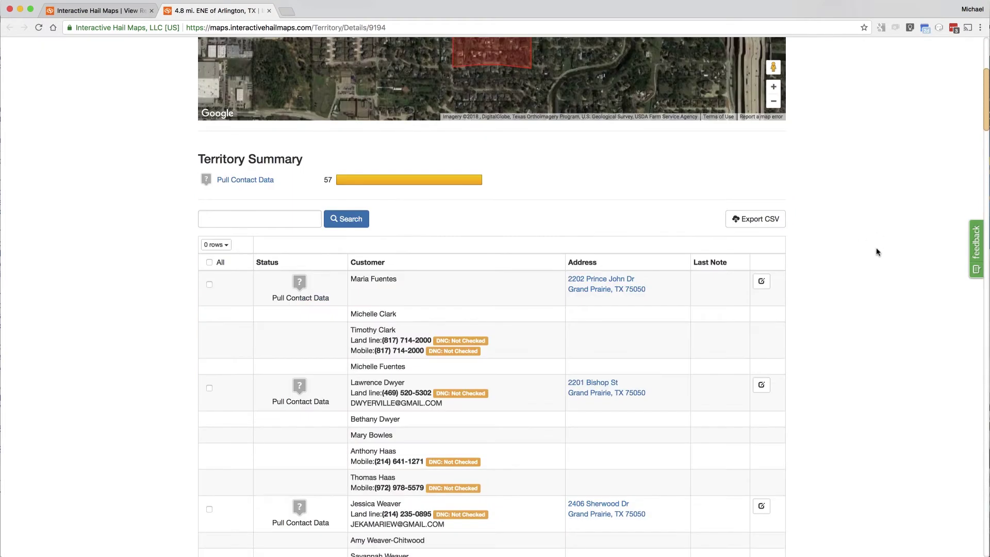
pyautogui.scroll(-5, 877, 252)
pyautogui.scroll(-5, 878, 251)
pyautogui.scroll(-14, 878, 252)
pyautogui.scroll(20, 874, 252)
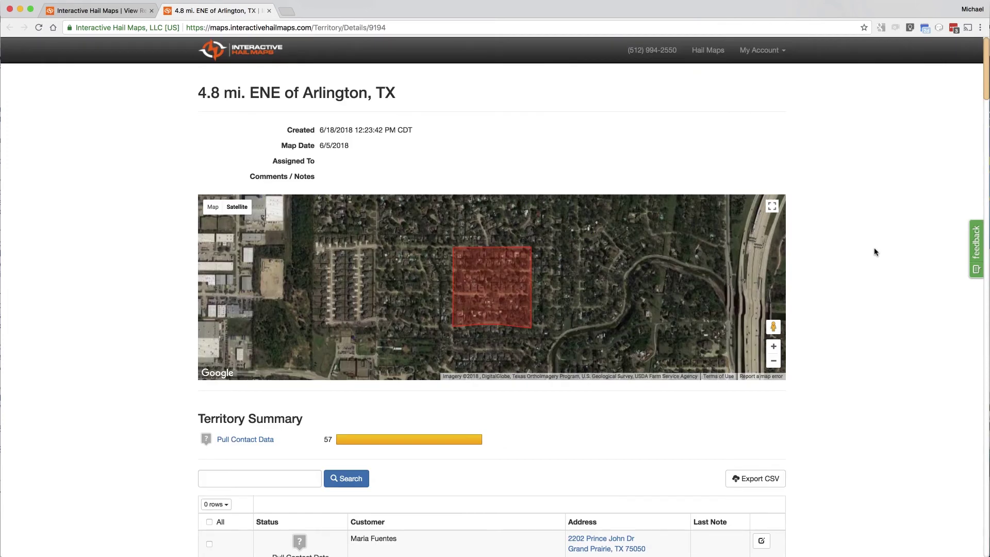
pyautogui.click(753, 481)
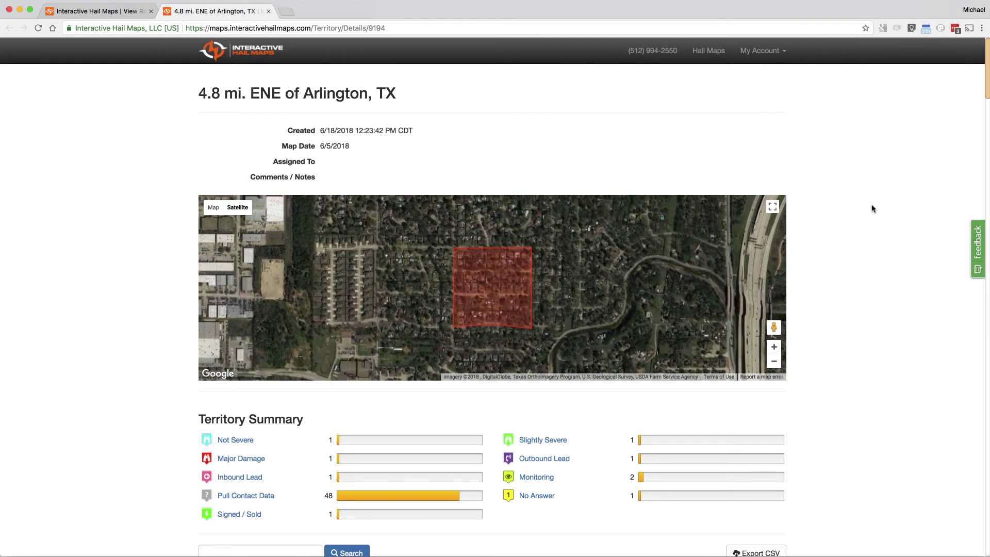
# - Scroll through the customer table reviewing each household's status and latest note
pyautogui.scroll(-5, 872, 208)
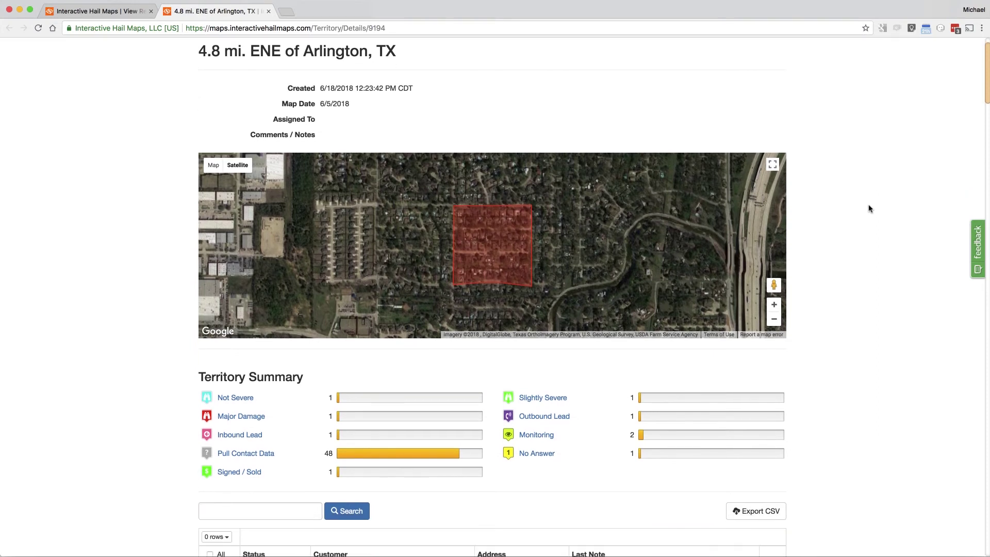
pyautogui.scroll(-4, 869, 208)
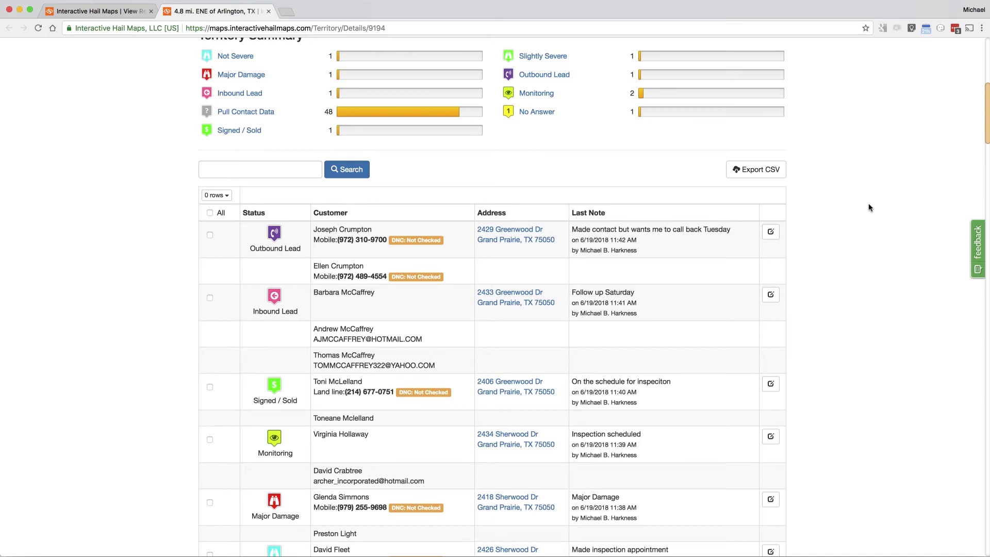
pyautogui.scroll(-8, 869, 208)
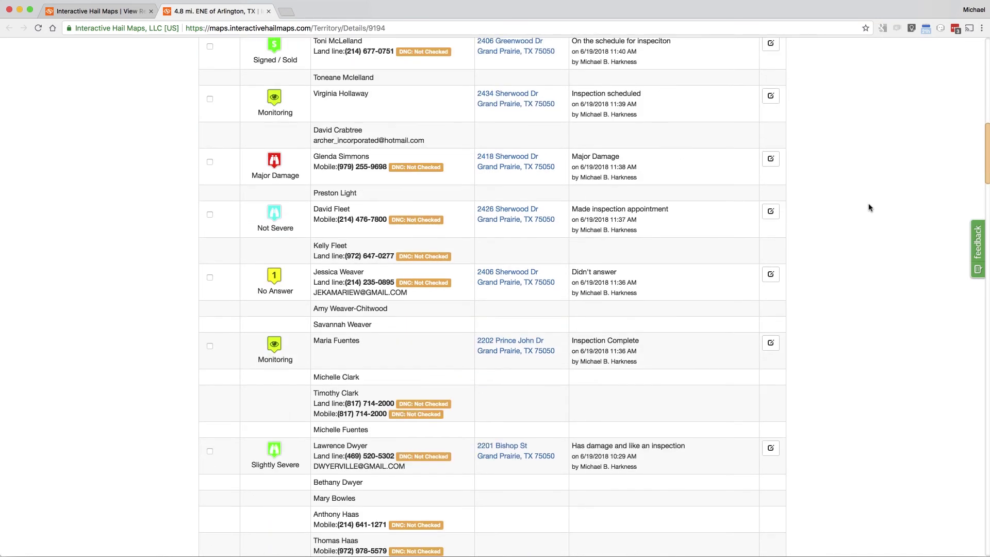
pyautogui.scroll(-1, 869, 208)
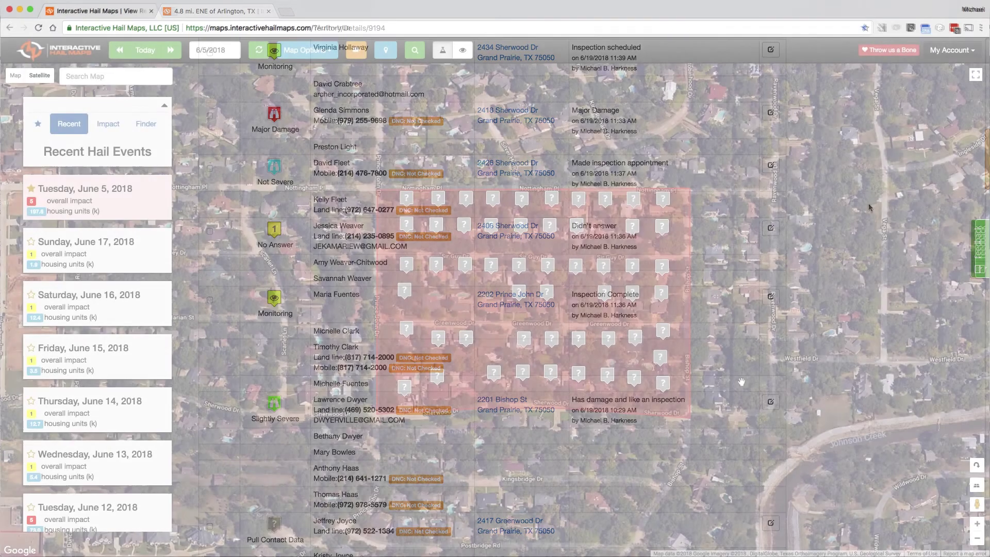